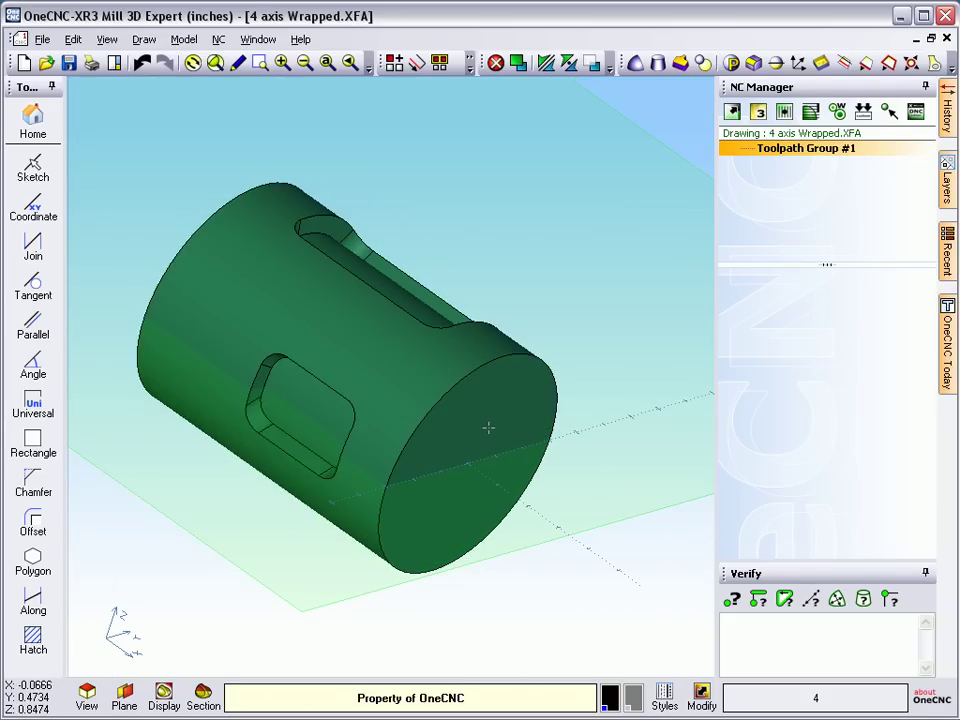
- Orbit and zoom around the cylindrical part to inspect its pockets
middle_click_drag(437, 428, 470, 429)
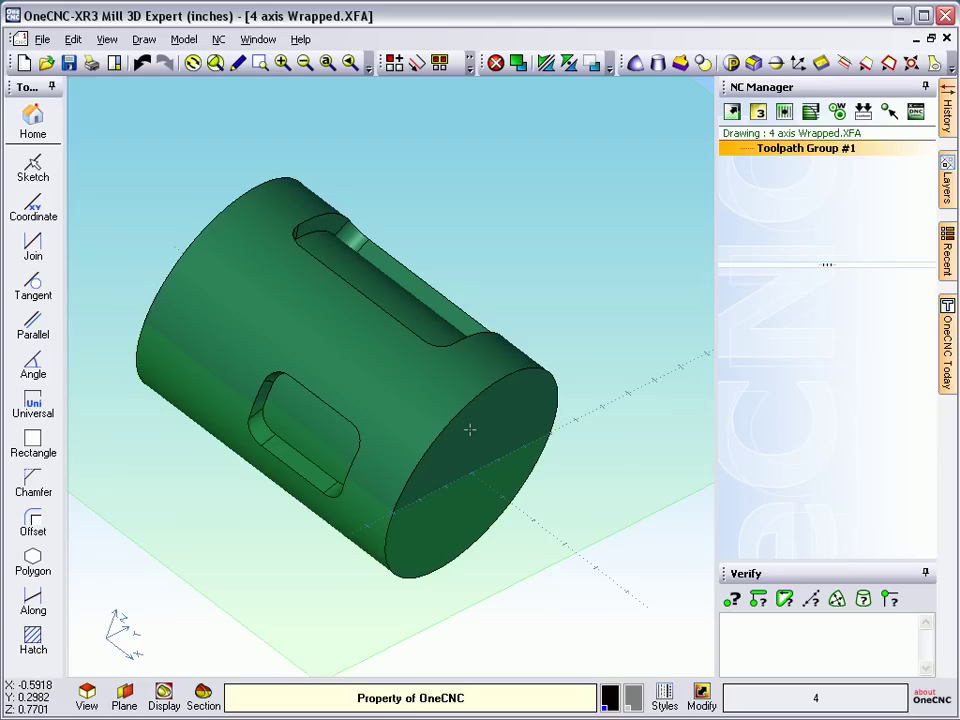
middle_click_drag(483, 418, 368, 404)
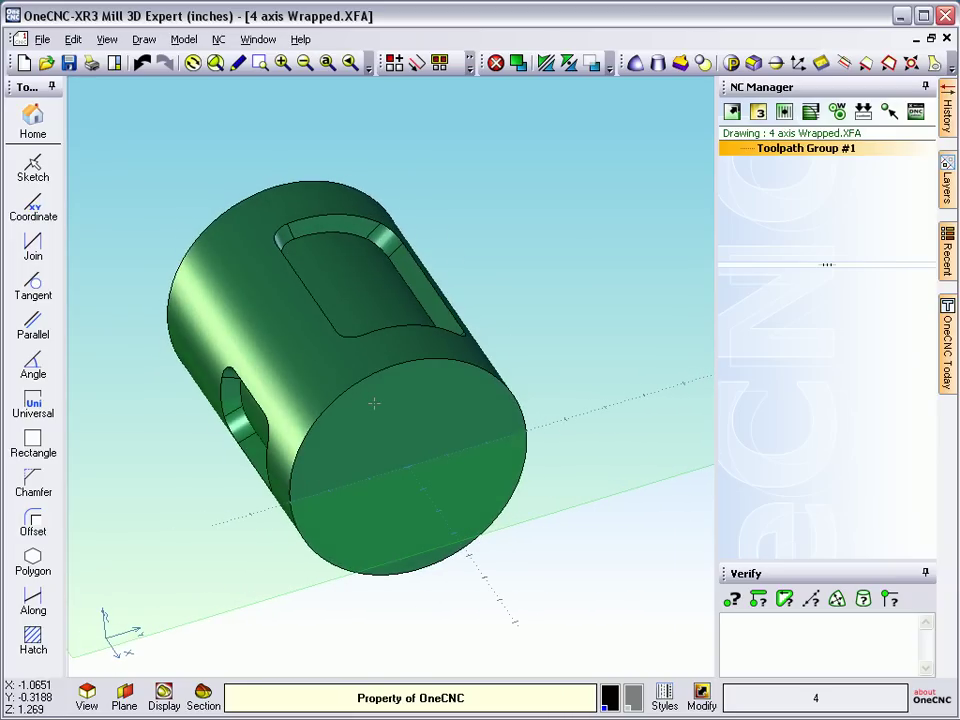
mouse_move(373, 403)
middle_mouse_down()
mouse_move(521, 403)
mouse_move(364, 403)
mouse_move(384, 407)
mouse_move(364, 392)
mouse_move(373, 409)
middle_mouse_up()
scroll(405, 418, "down", 2)
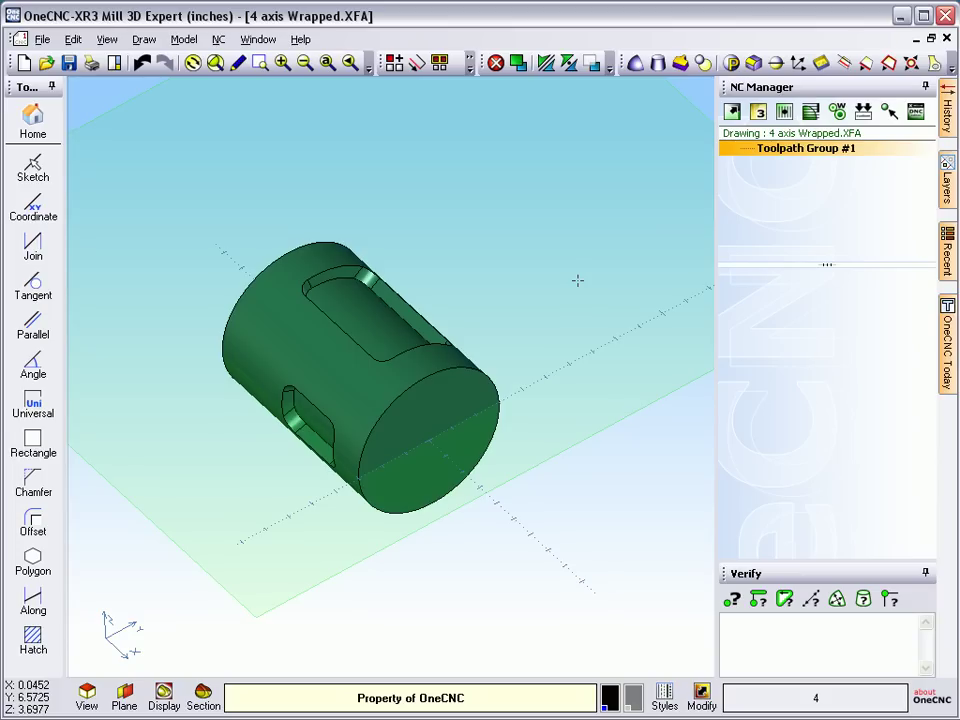
middle_click_drag(550, 297, 470, 333)
scroll(525, 376, "up", 2)
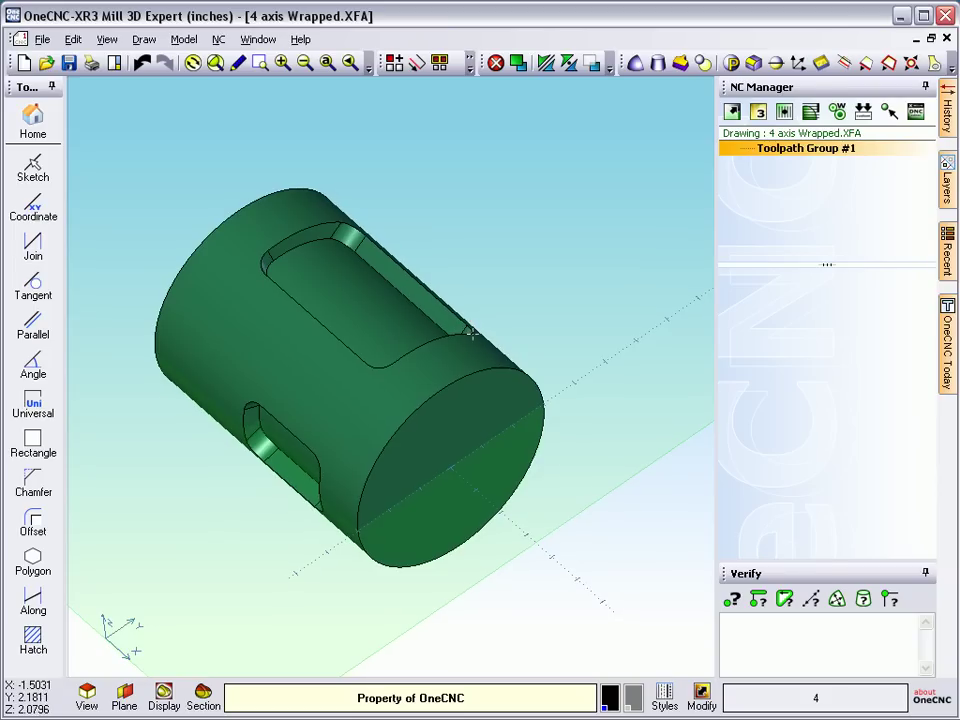
- Unwrap the cylinder's outer surface into a flat three-pocket layout, then orbit to view it
left_click(937, 65)
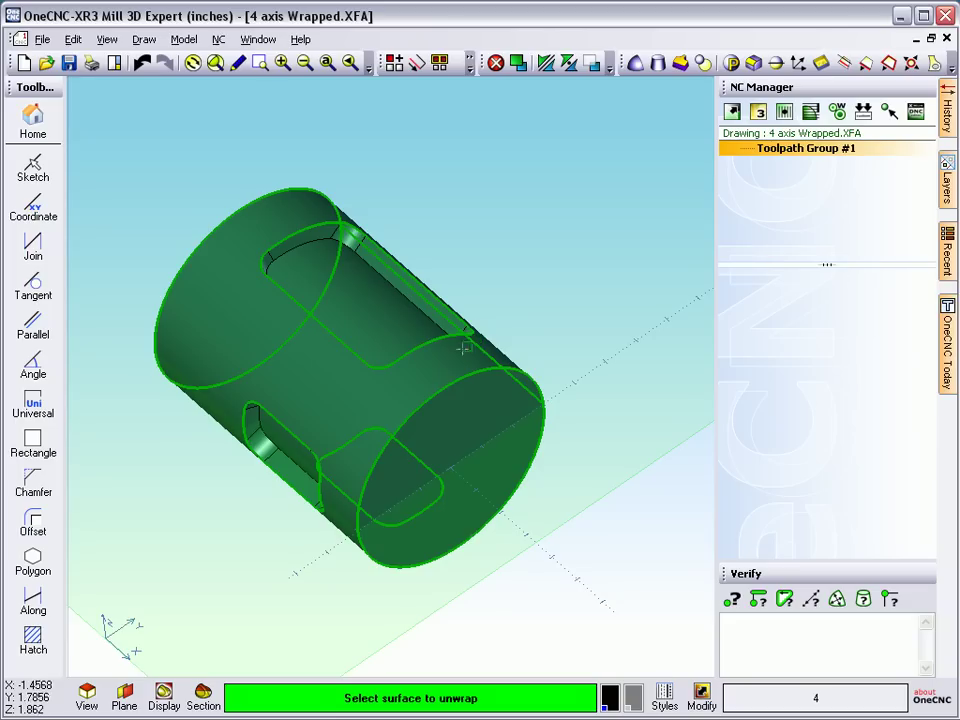
left_click(231, 286)
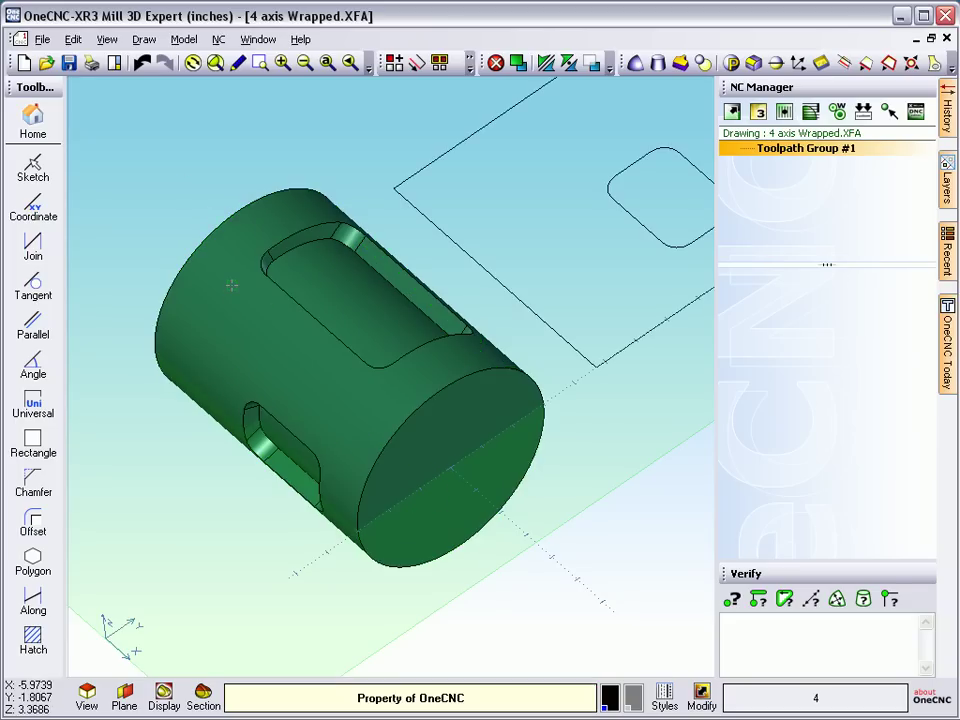
scroll(510, 357, "down", 5)
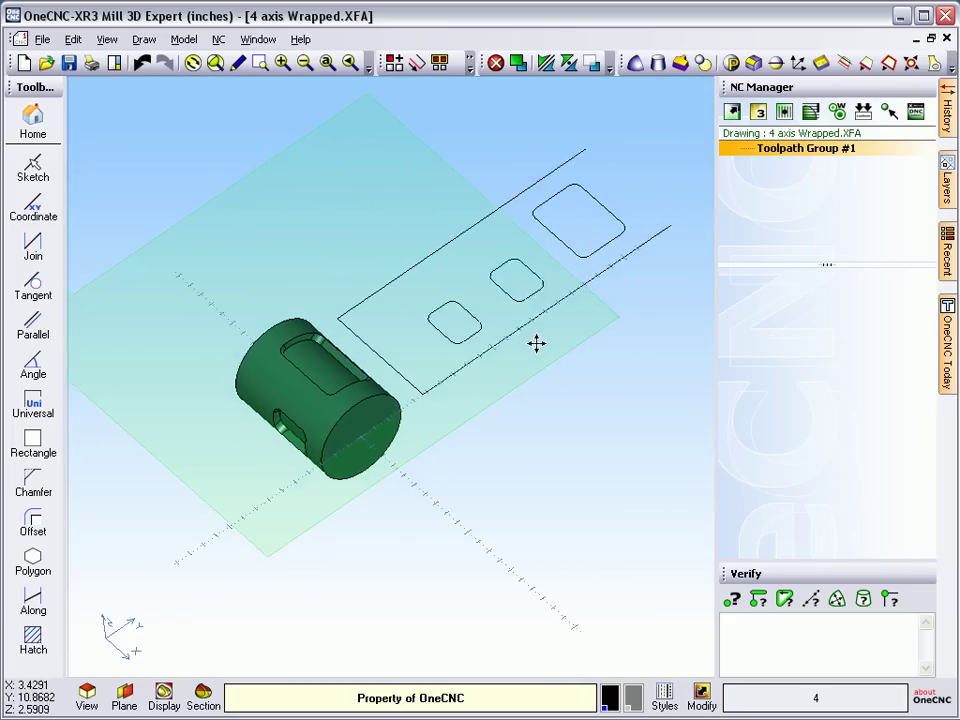
scroll(472, 368, "up", 2)
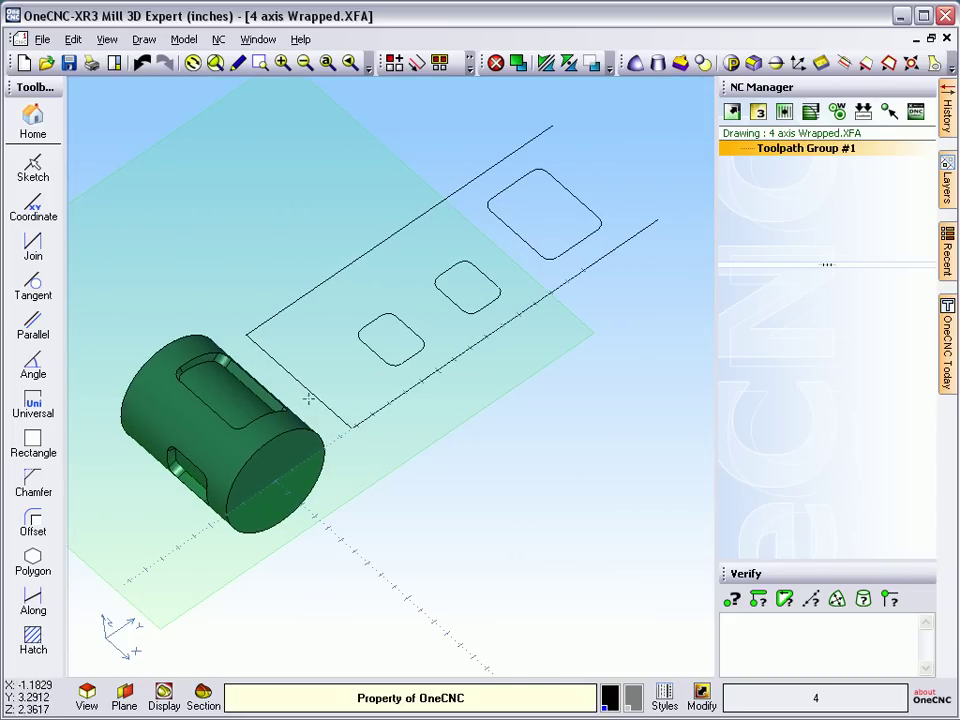
middle_click_drag(431, 454, 543, 493)
middle_click_drag(388, 425, 481, 421)
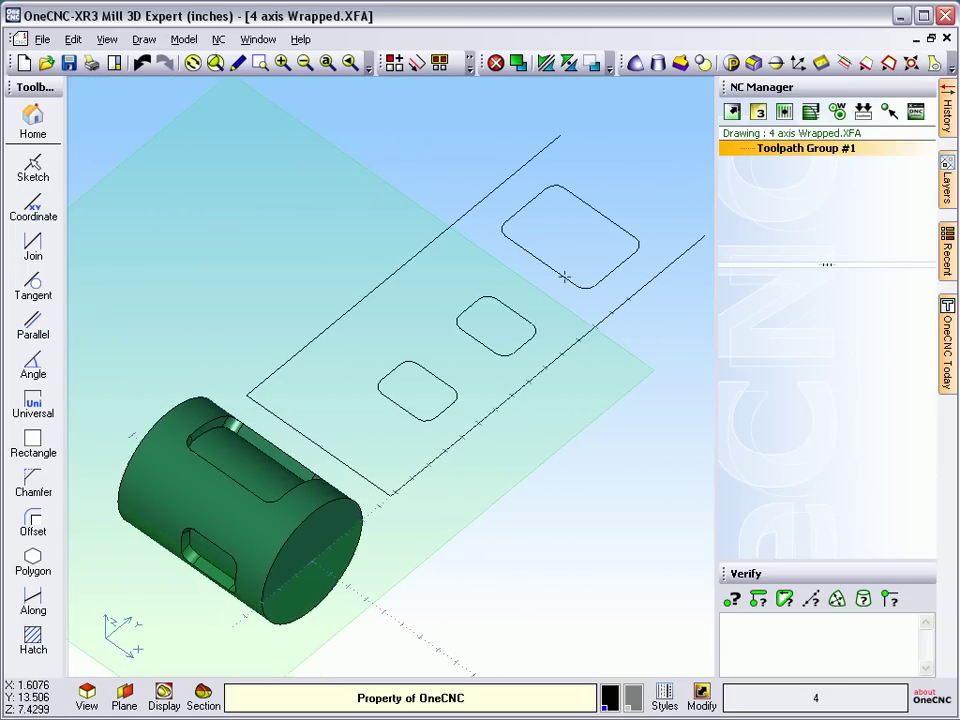
- Choose 4 Axis Wrap machining with material diameter 6 and length -8
left_click(758, 114)
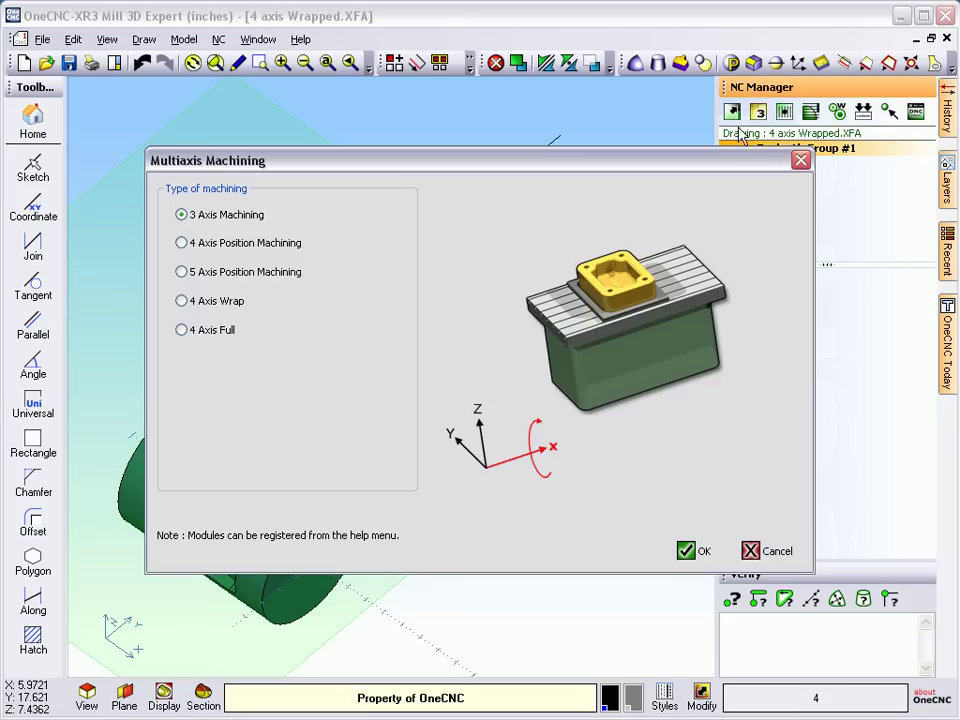
left_click_drag(257, 167, 180, 100)
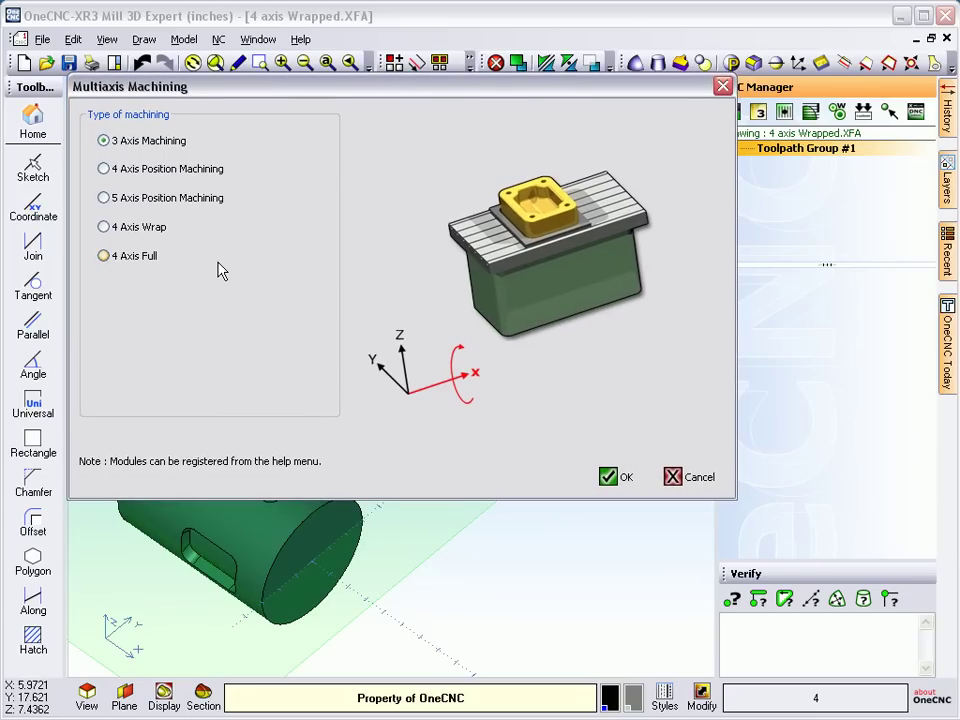
left_click(105, 228)
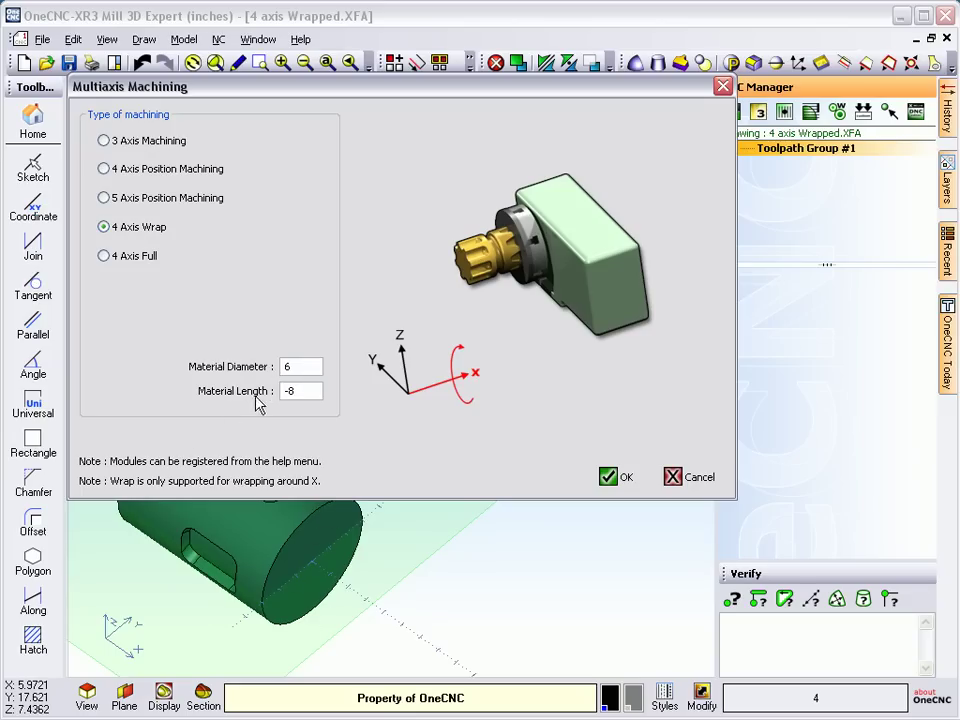
left_click(611, 478)
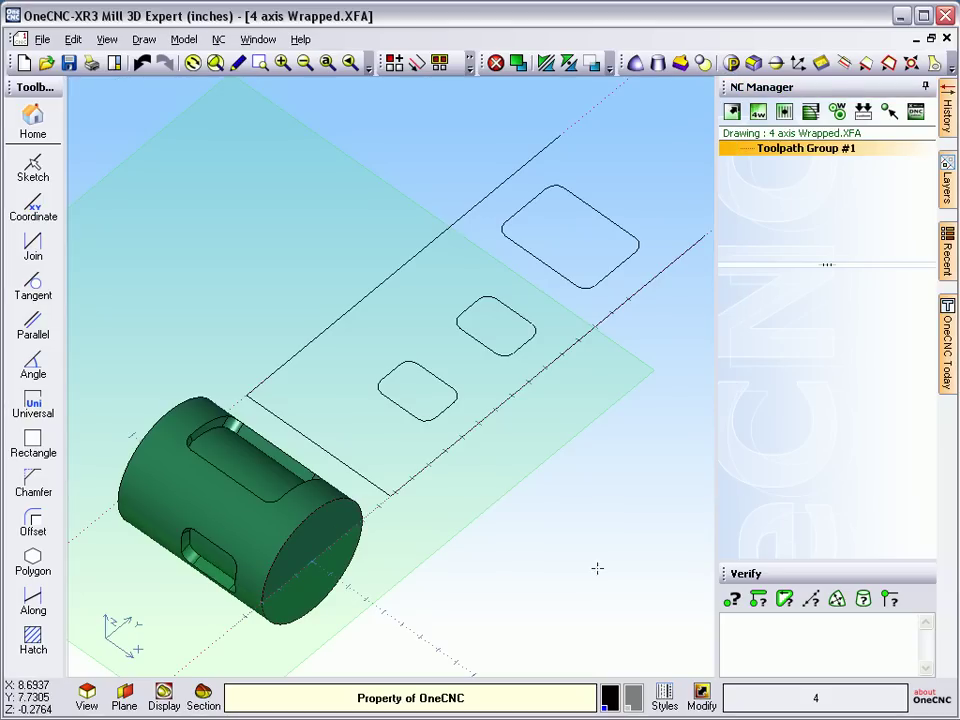
scroll(501, 449, "down", 3)
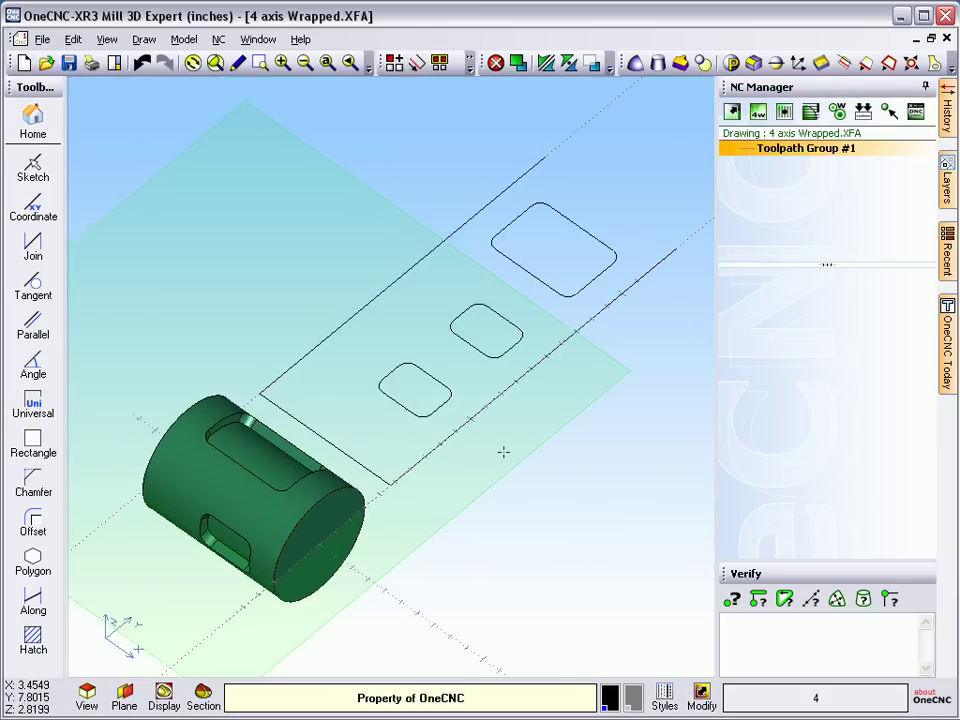
scroll(503, 452, "down", 2)
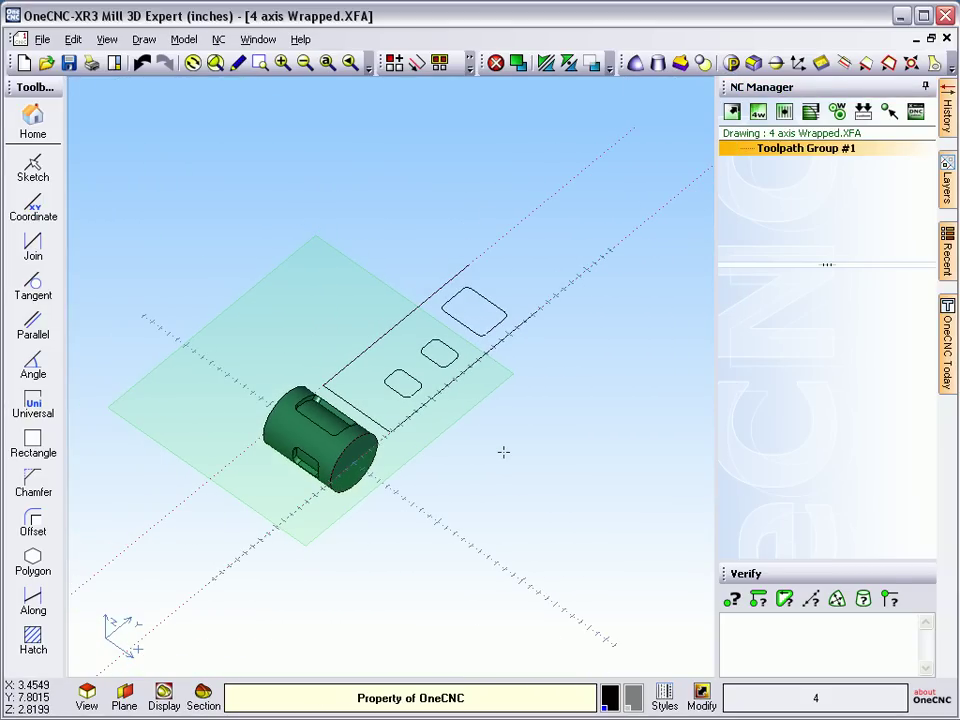
scroll(503, 452, "up", 5)
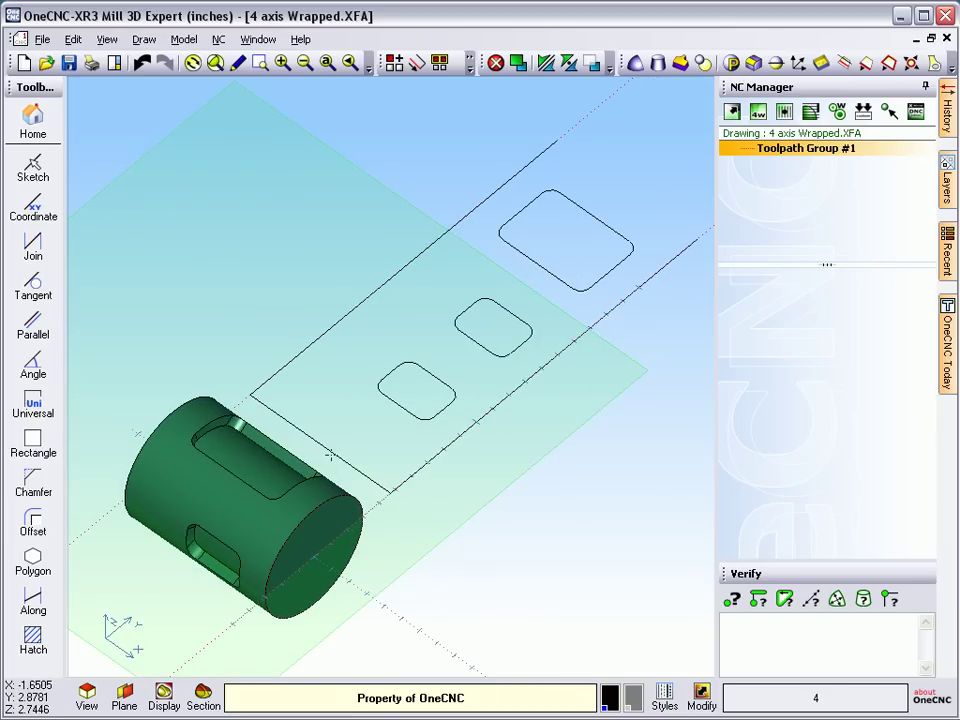
- Start a pocket toolpath and pick the three flat pocket boundaries
left_click(785, 113)
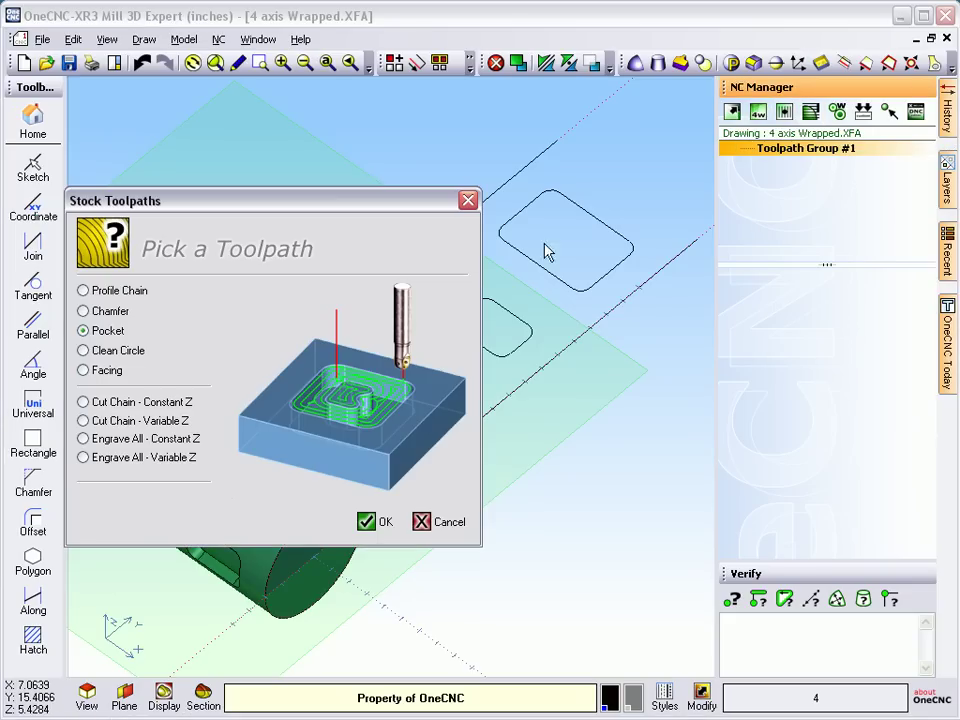
left_click_drag(325, 208, 330, 103)
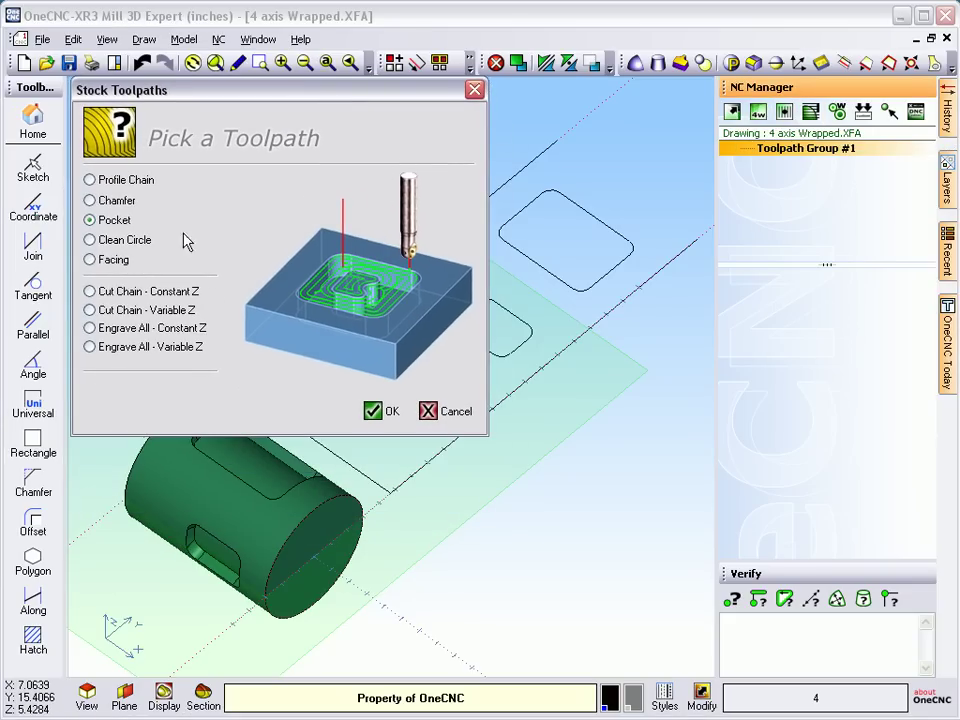
left_click(373, 410)
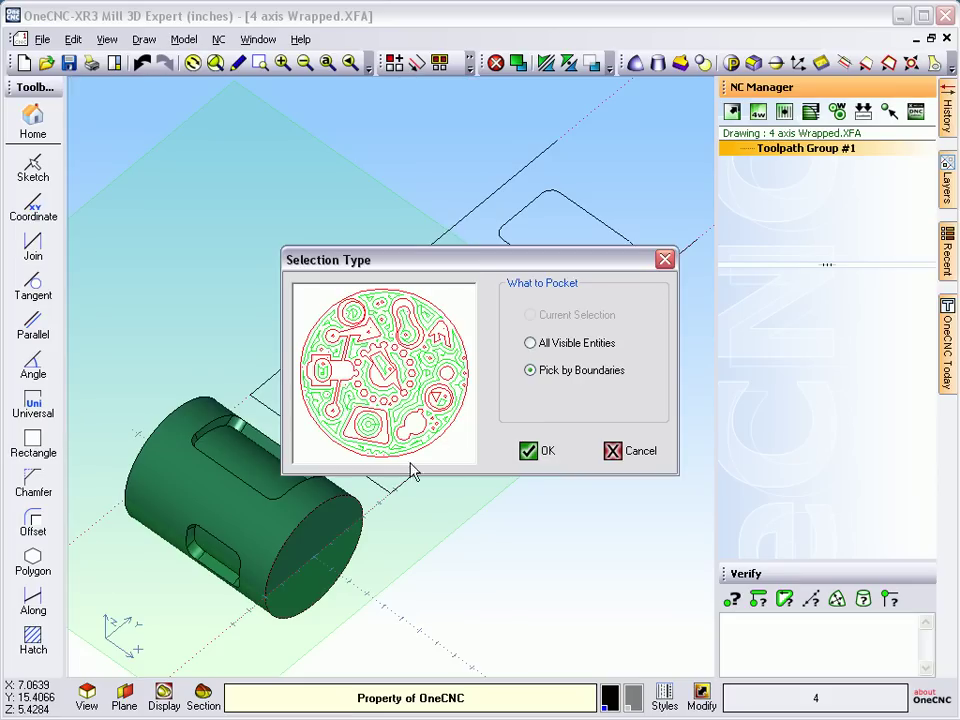
left_click(531, 453)
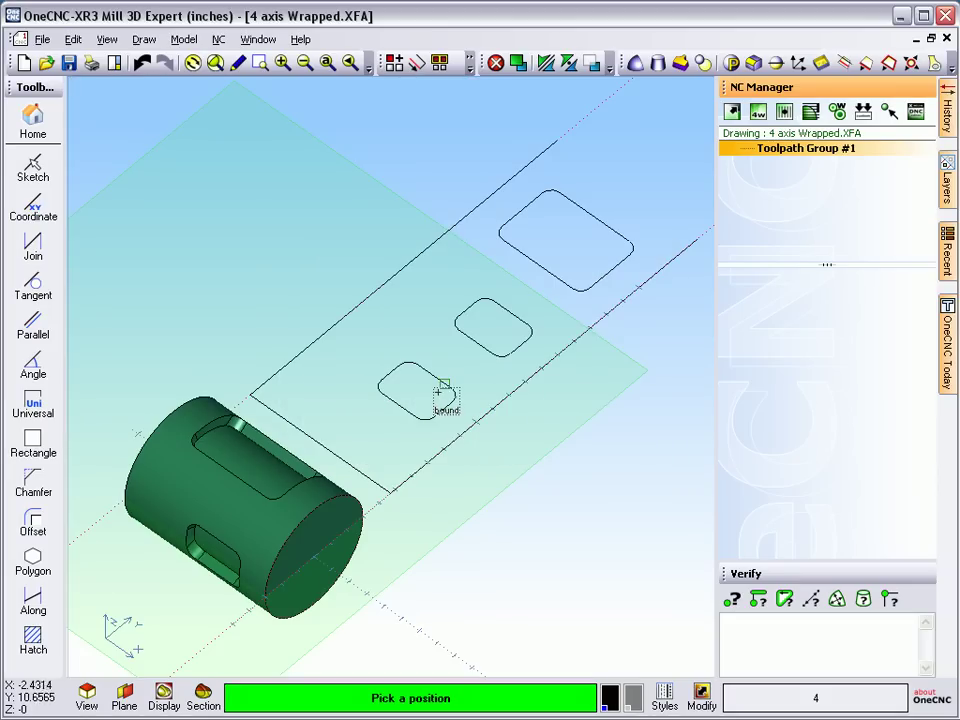
left_click(450, 388)
left_click(520, 322)
left_click(602, 224)
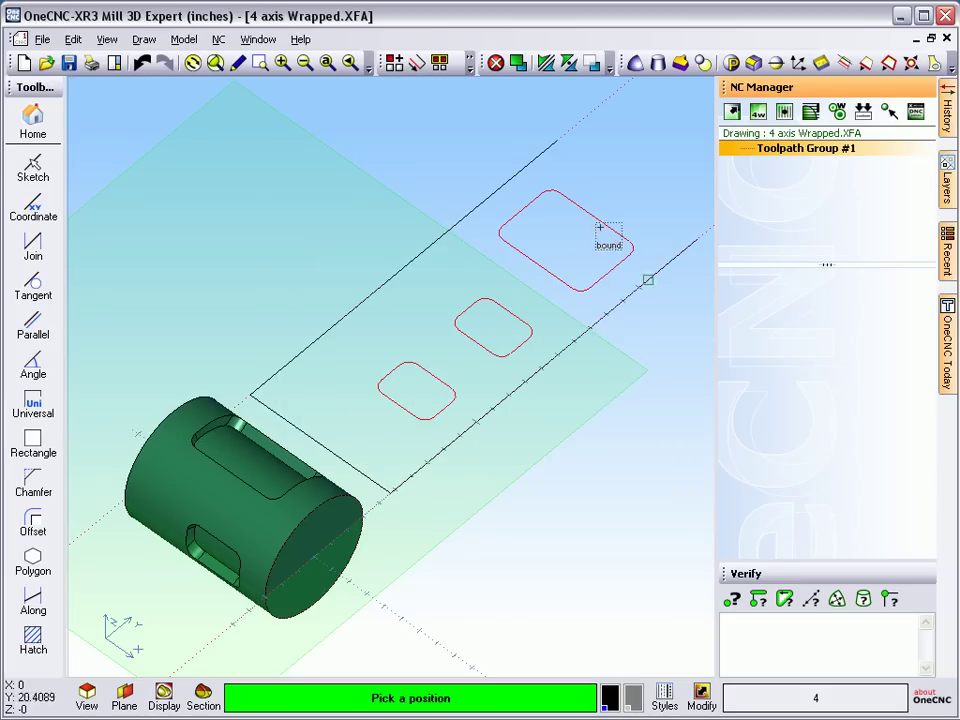
right_click(614, 395)
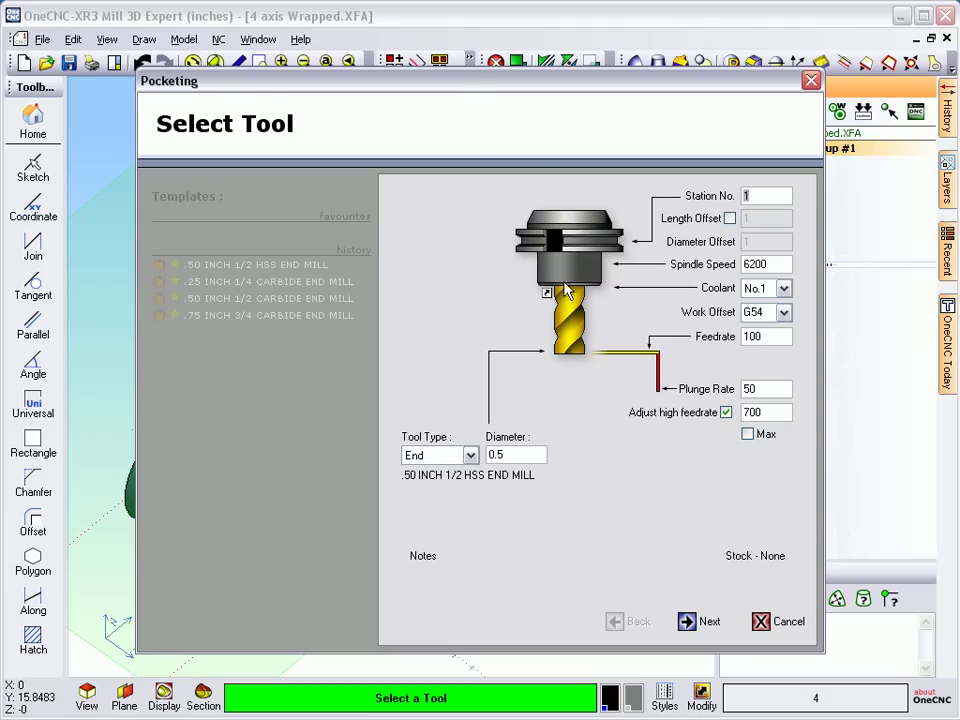
- Set the .50 HSS end mill's stock to Aluminium Billet so speeds and feeds are calculated
left_click_drag(456, 90, 388, 96)
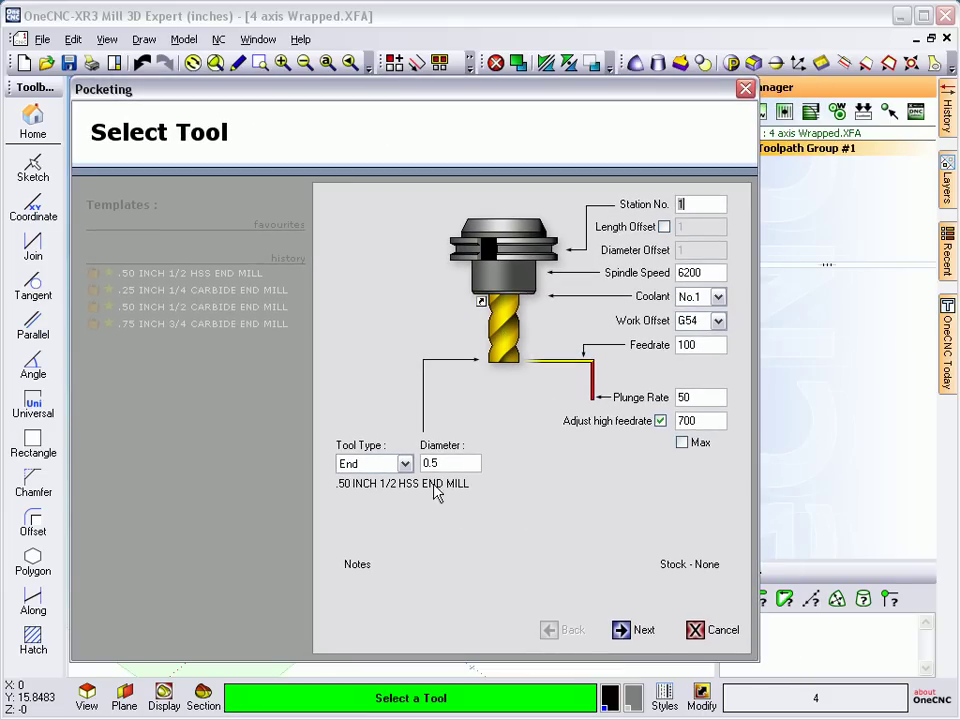
left_click(683, 566)
left_click(155, 150)
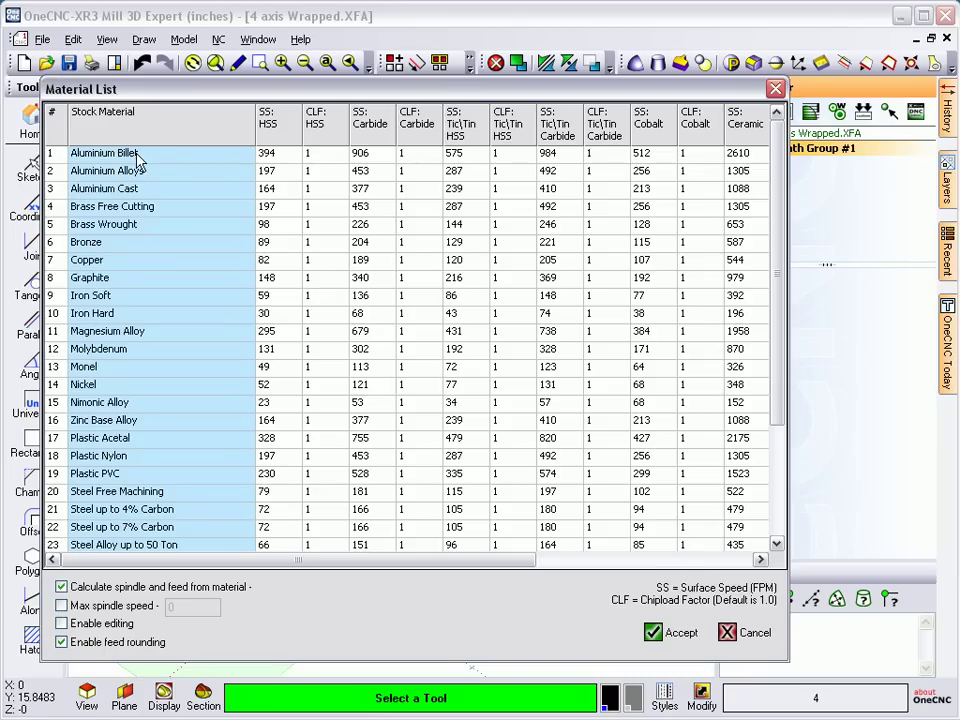
left_click(652, 633)
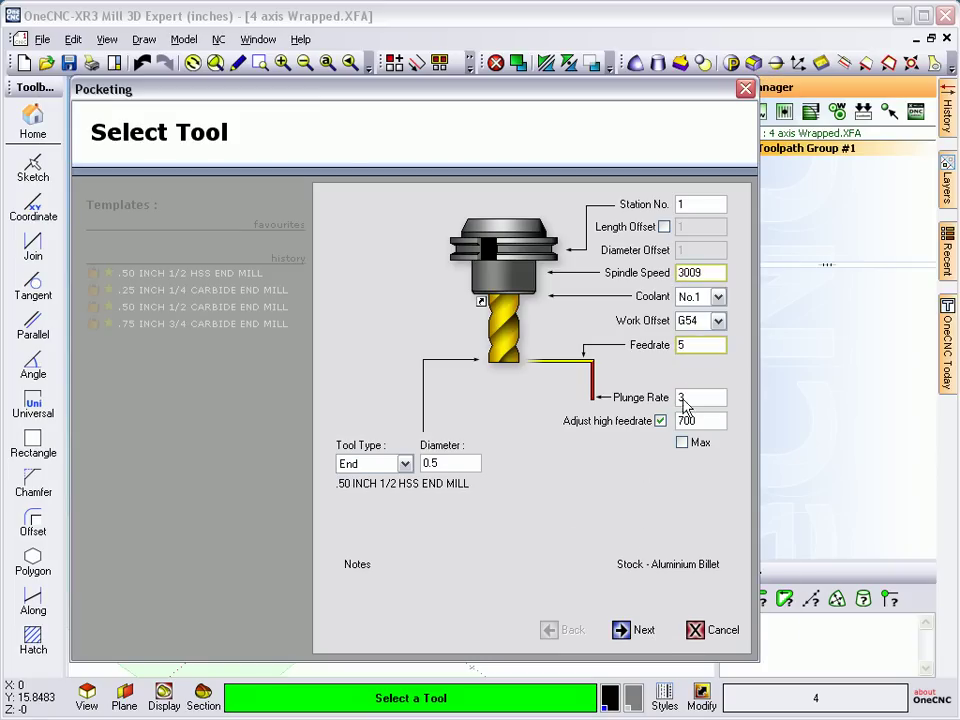
left_click(623, 634)
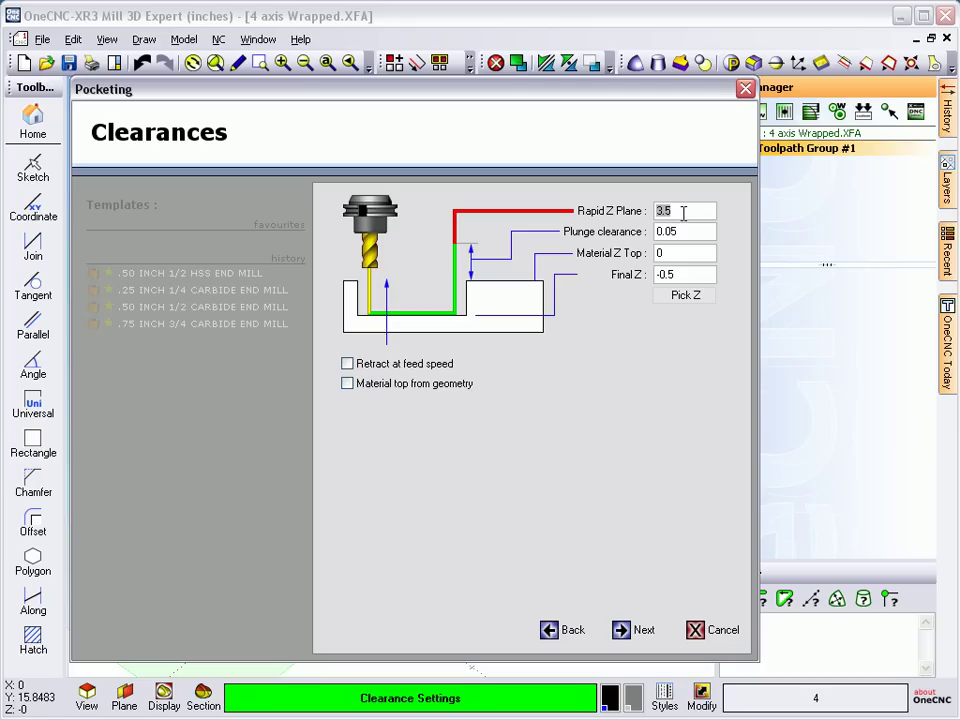
- Set the plunge clearance to 0.1, keeping Final Z at -0.5
left_click(684, 212)
type("0.1")
left_click(624, 630)
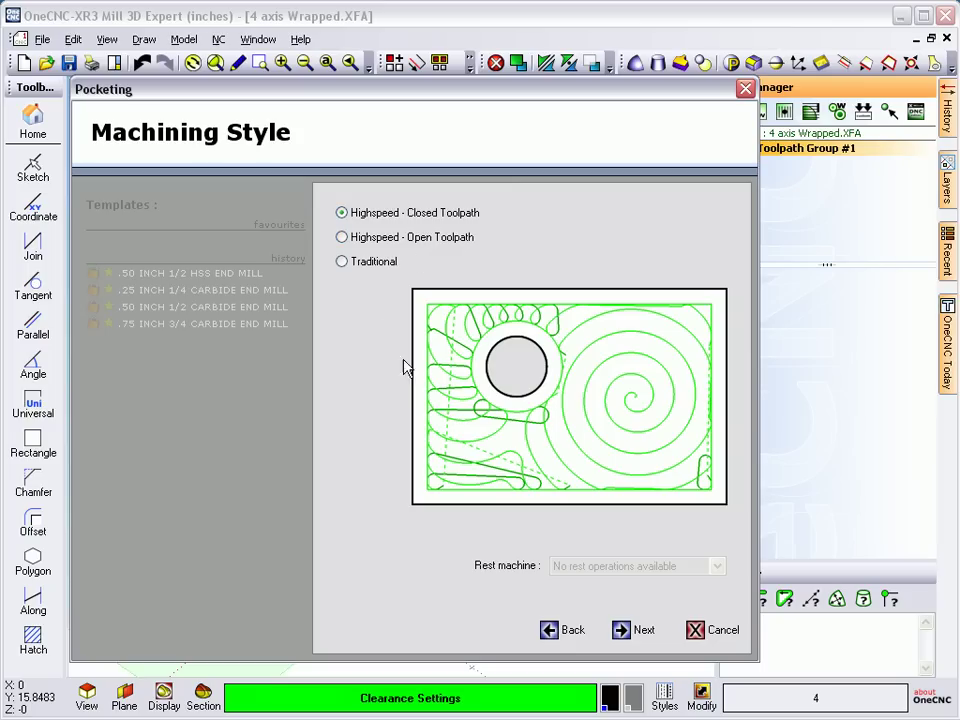
- Keep Highspeed - Closed style with helical ramp entry and generate the Mill Pocketting toolpath
left_click(343, 262)
left_click(342, 213)
left_click(622, 632)
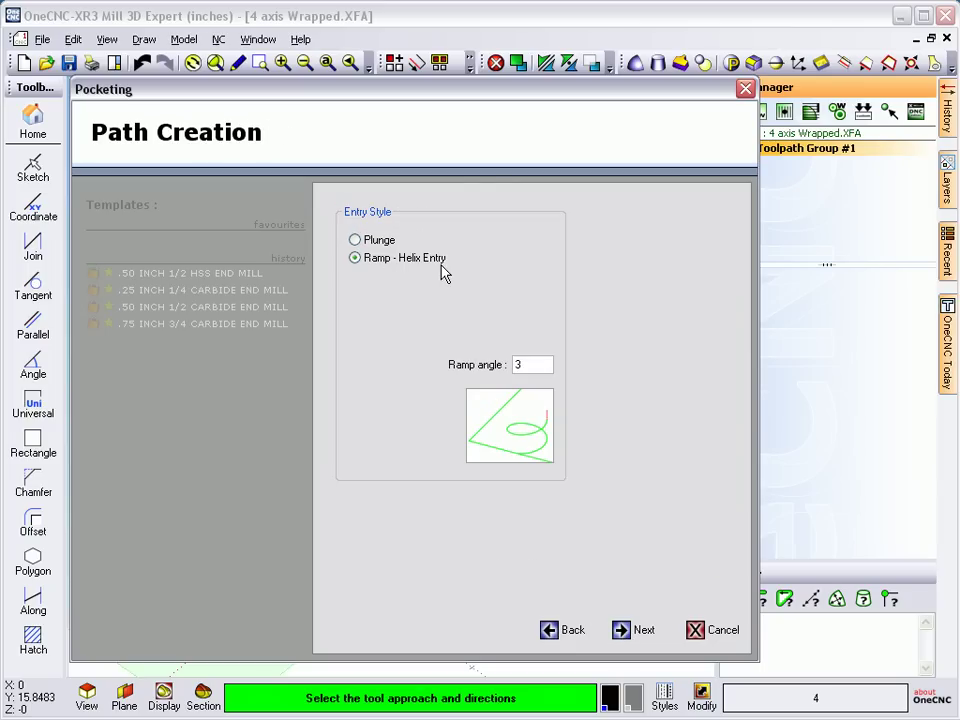
left_click(622, 630)
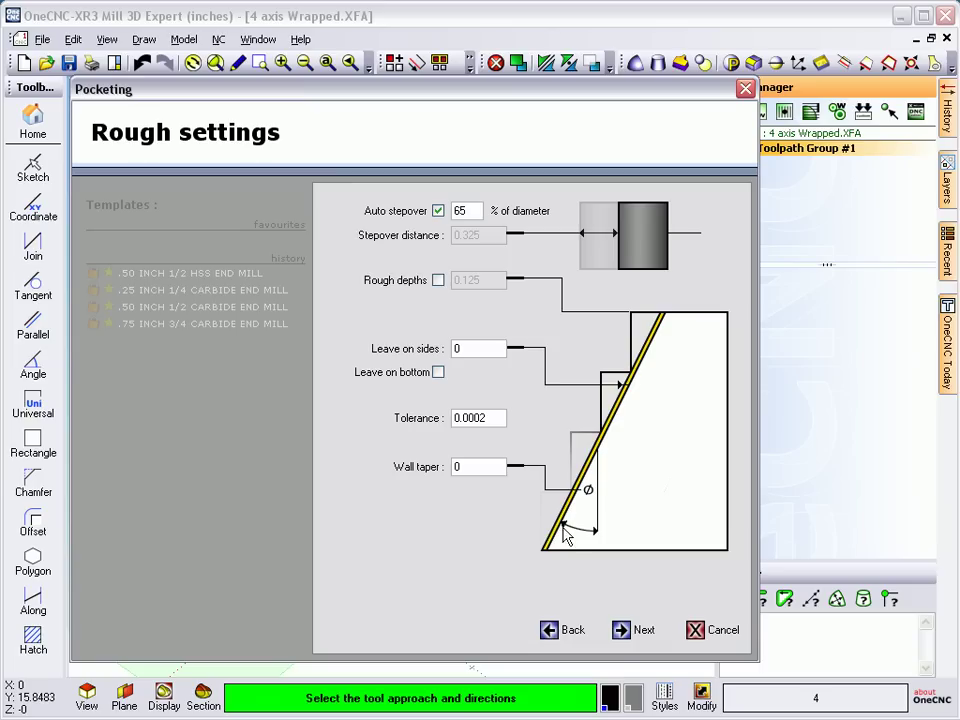
left_click(621, 630)
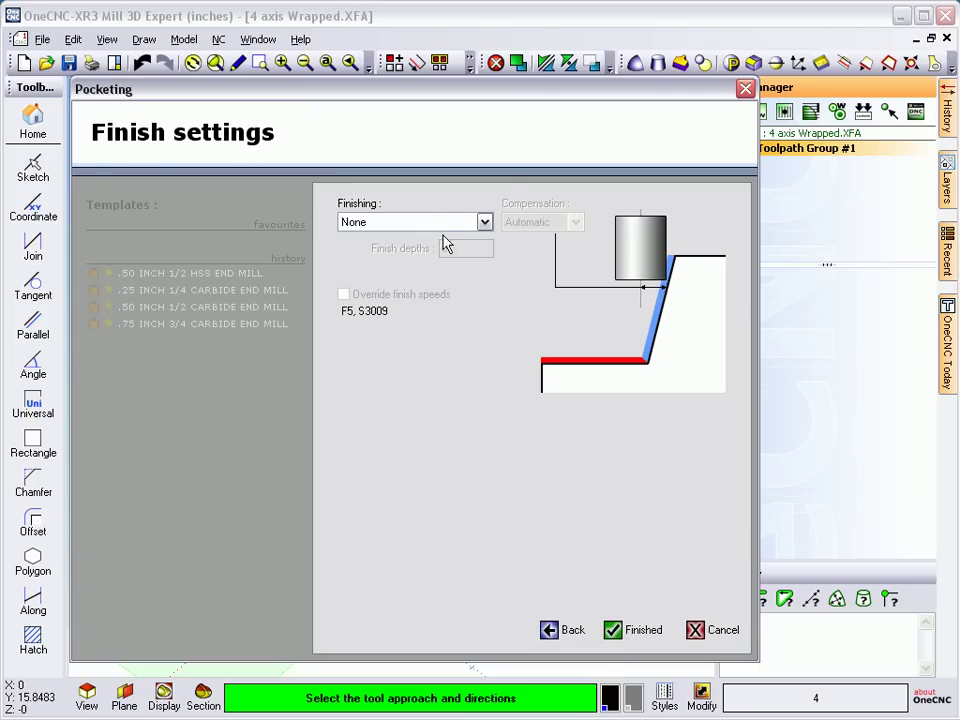
left_click(612, 628)
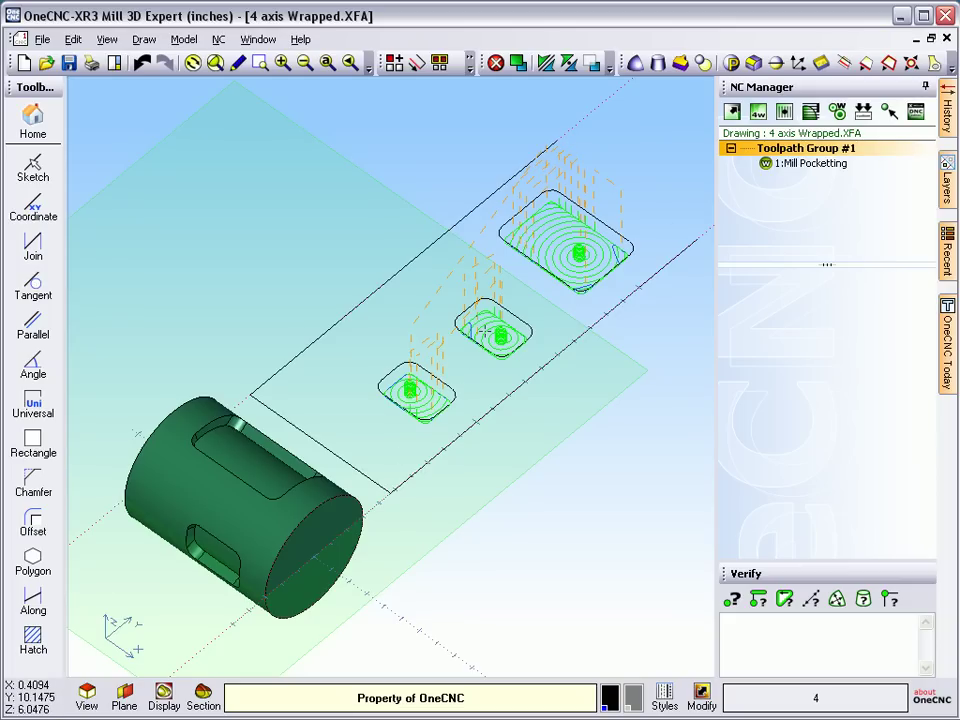
key("Home")
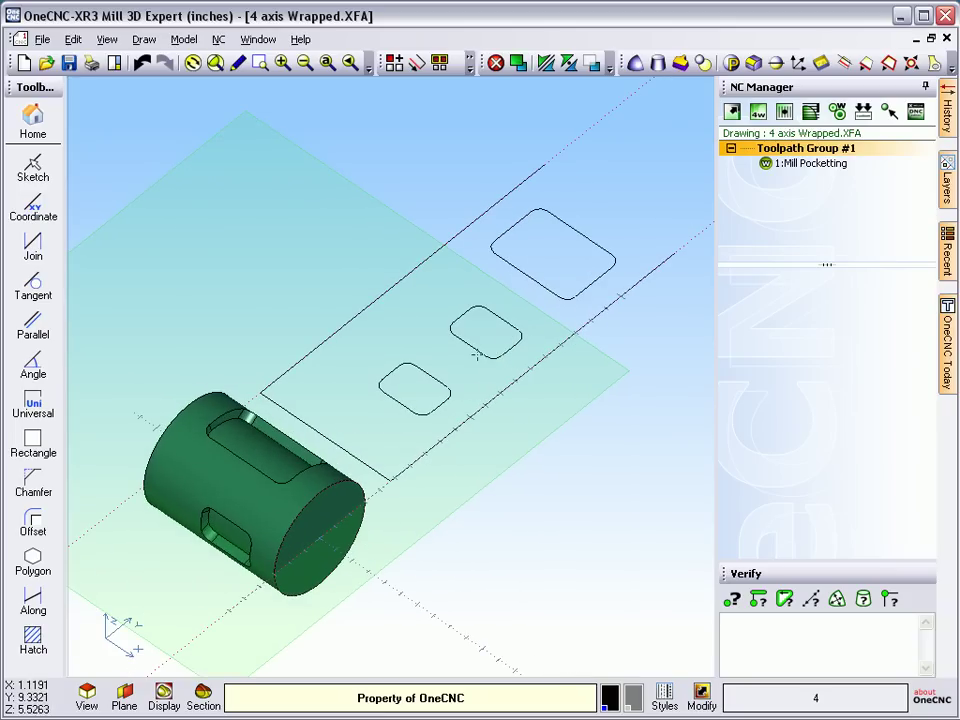
right_click(789, 152)
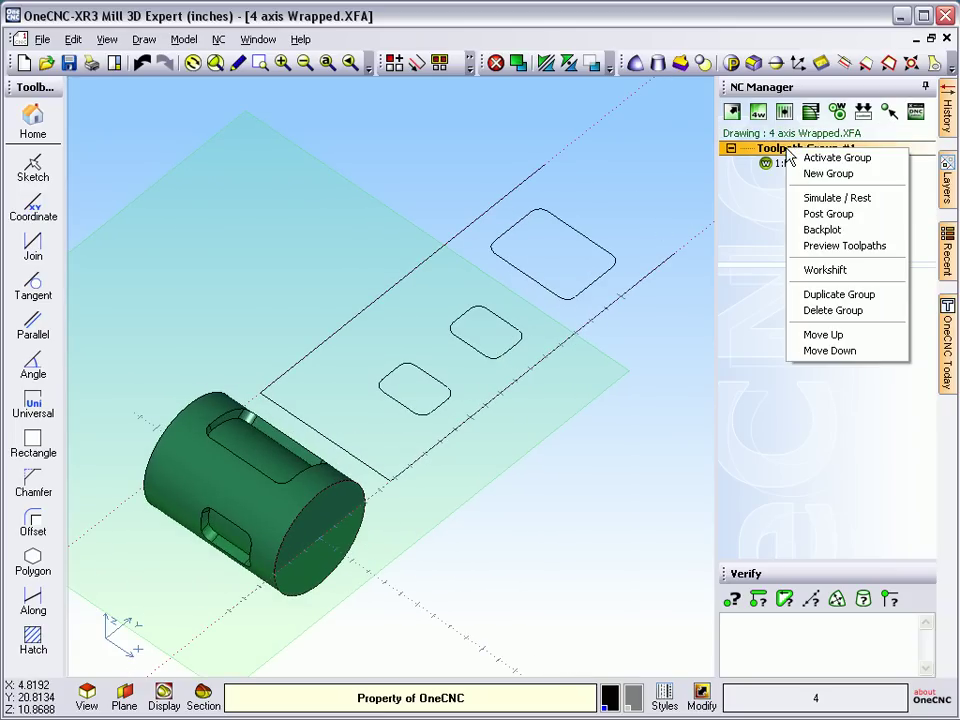
left_click(828, 248)
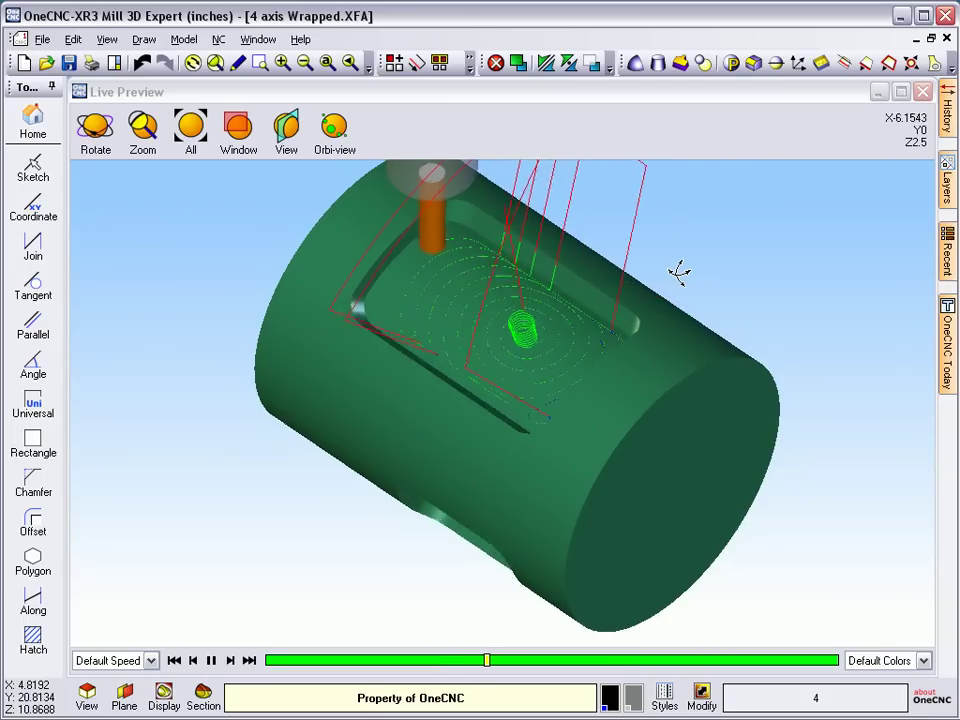
left_click(923, 92)
- Recentre the view and turn on layers 4 (chuck fixture) and 3 (machine housing)
scroll(394, 352, "down", 3)
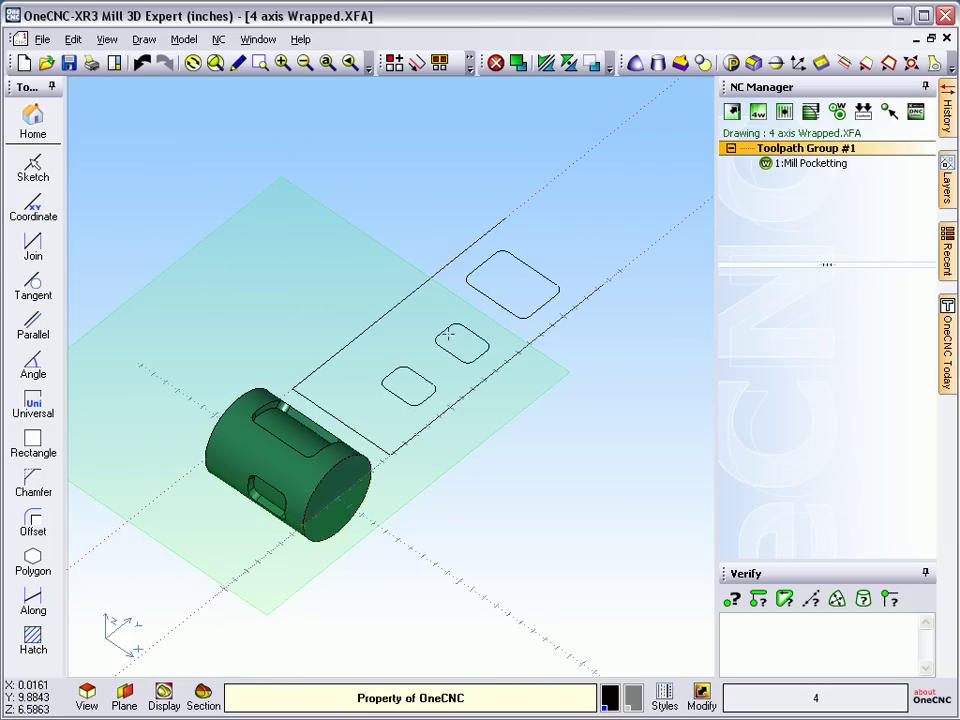
middle_click_drag(394, 352, 489, 294)
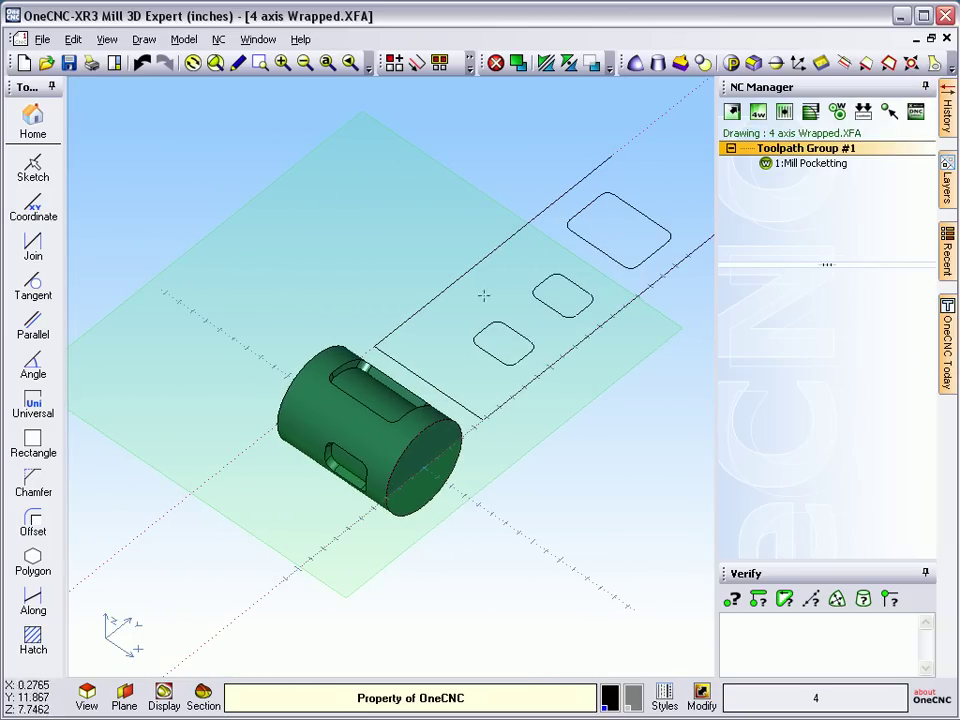
mouse_move(950, 195)
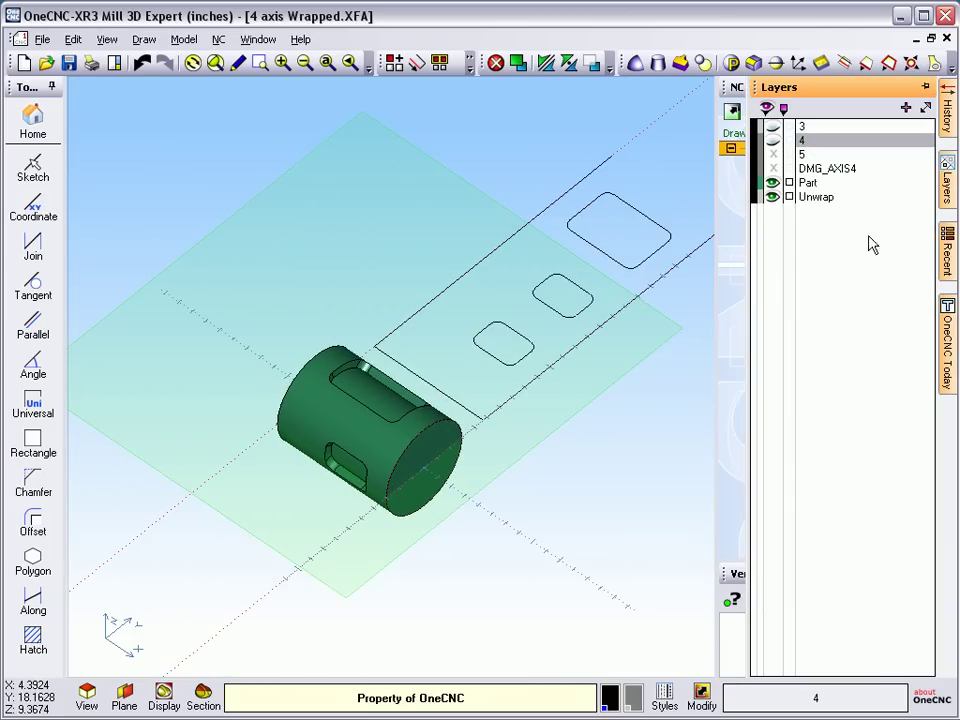
left_click(773, 141)
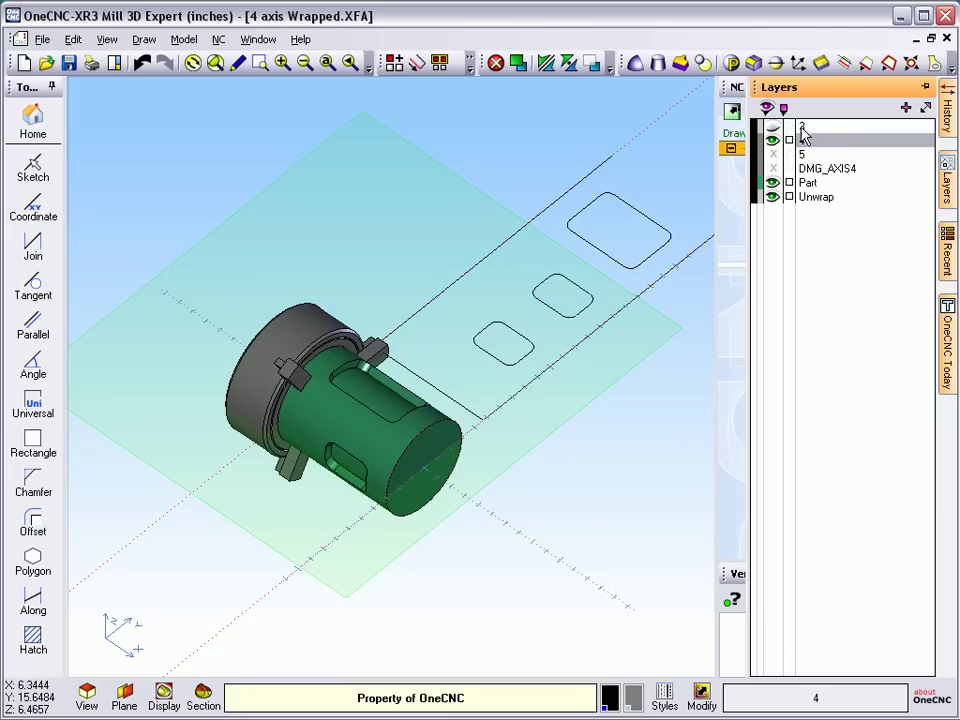
left_click(773, 127)
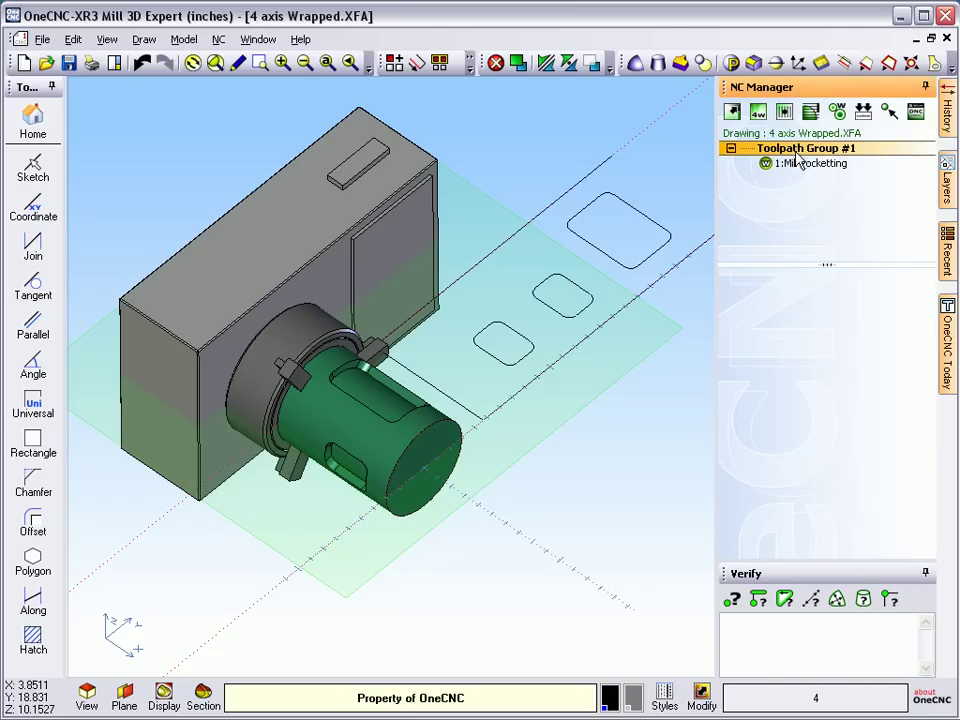
- Live-preview Toolpath Group #1, zooming out and rotating to see the whole fixture
right_click(798, 150)
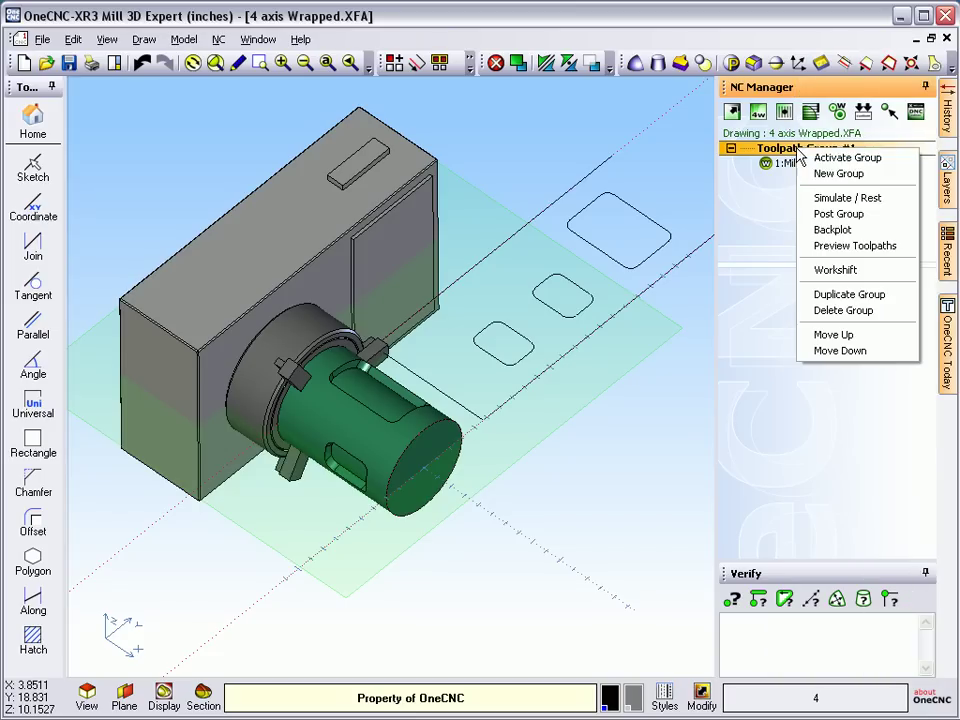
left_click(840, 247)
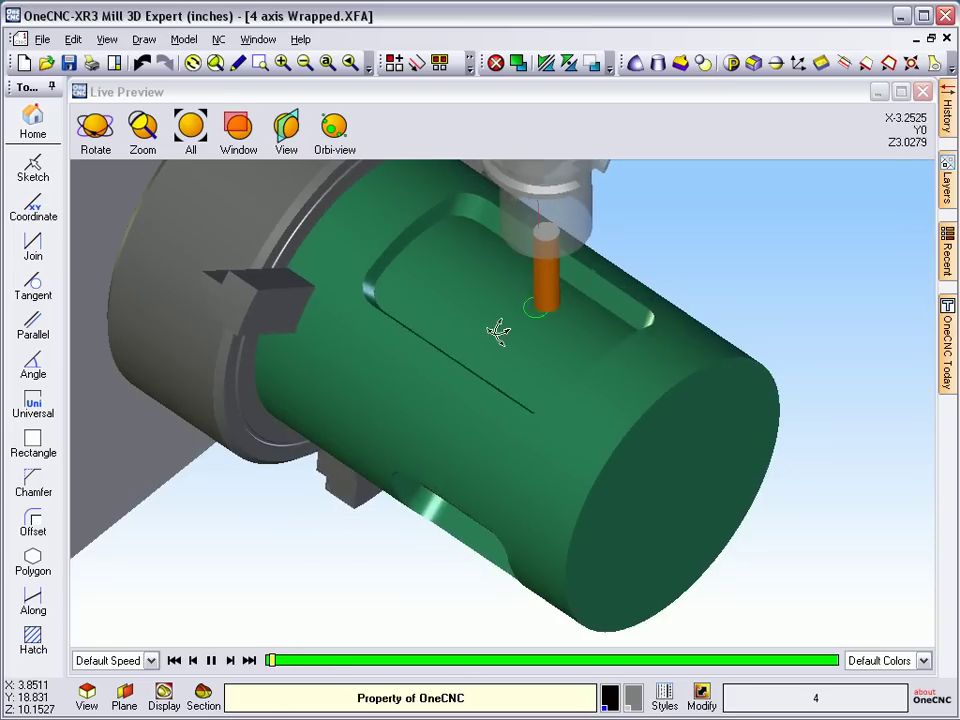
left_click(146, 145)
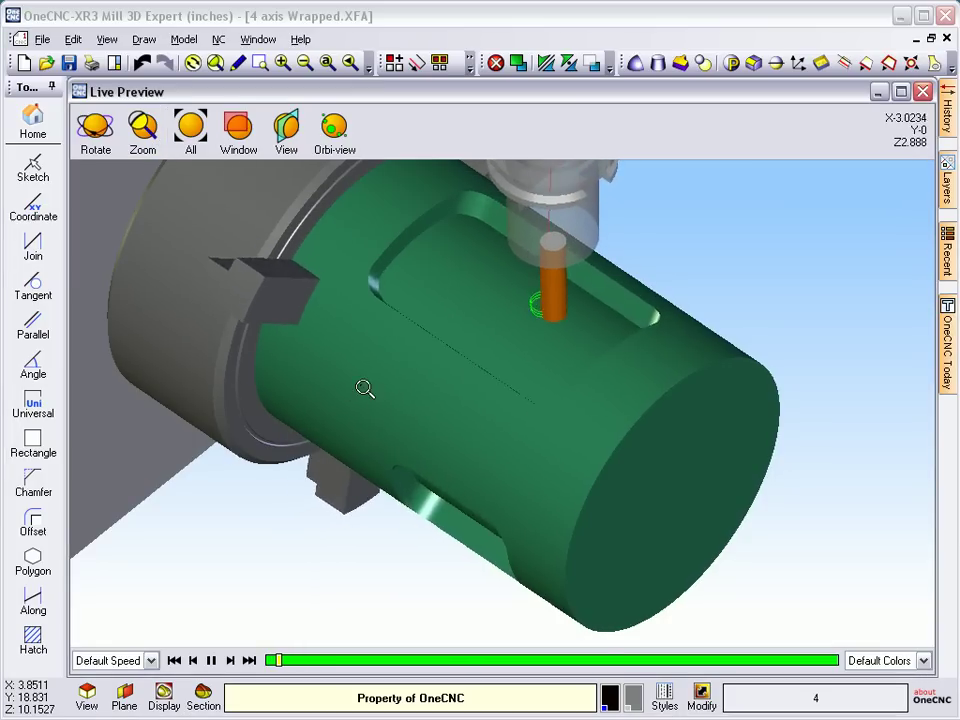
left_click_drag(364, 388, 419, 480)
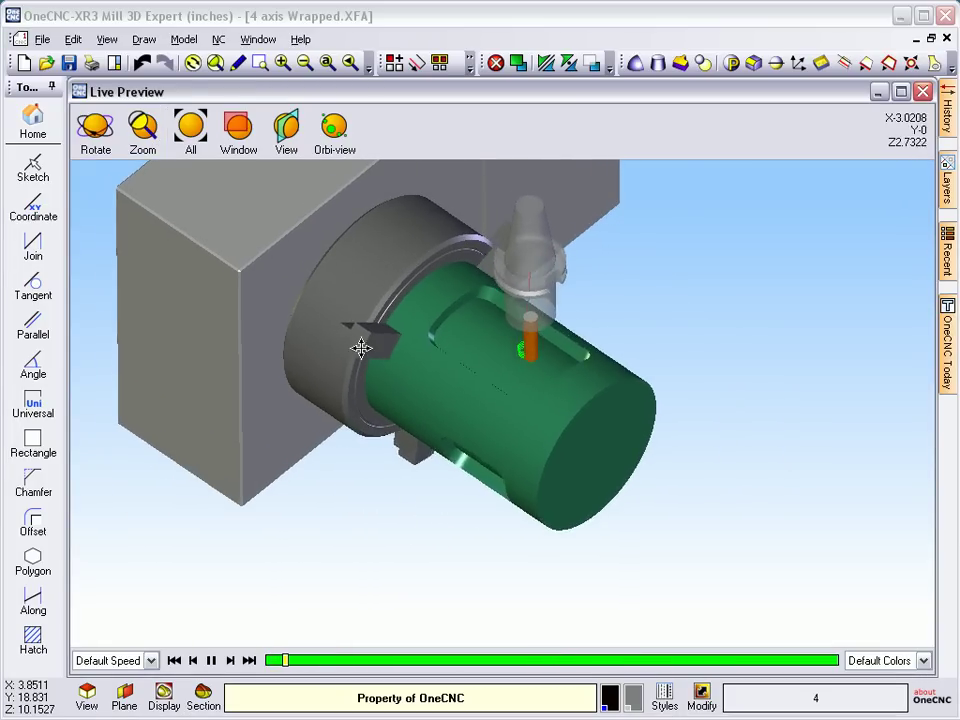
middle_click_drag(362, 345, 480, 489)
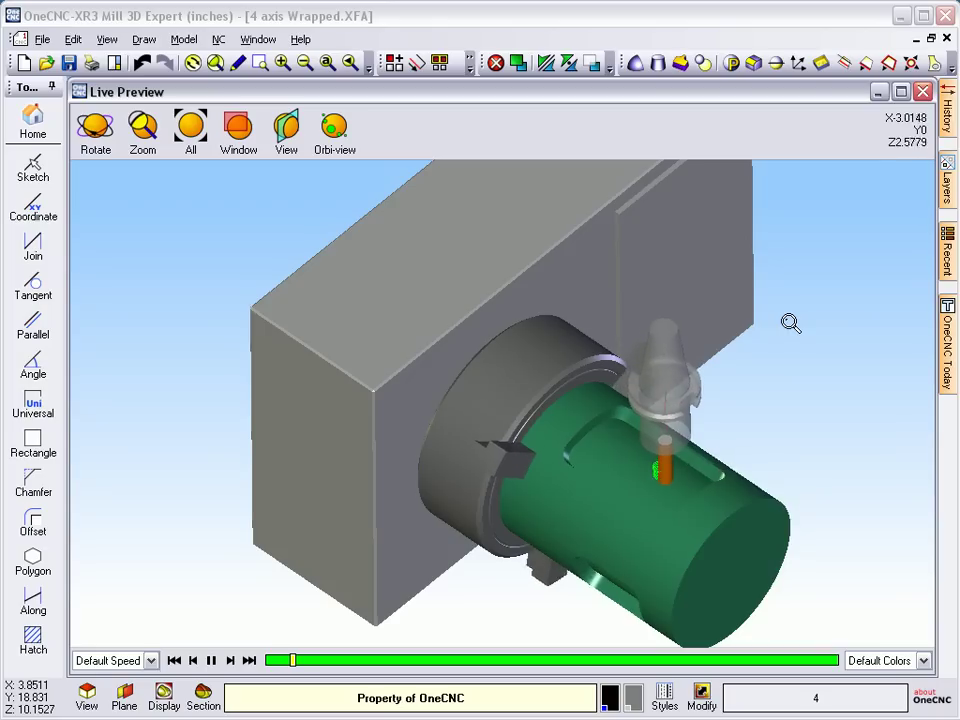
left_click(96, 128)
left_click_drag(560, 380, 592, 380)
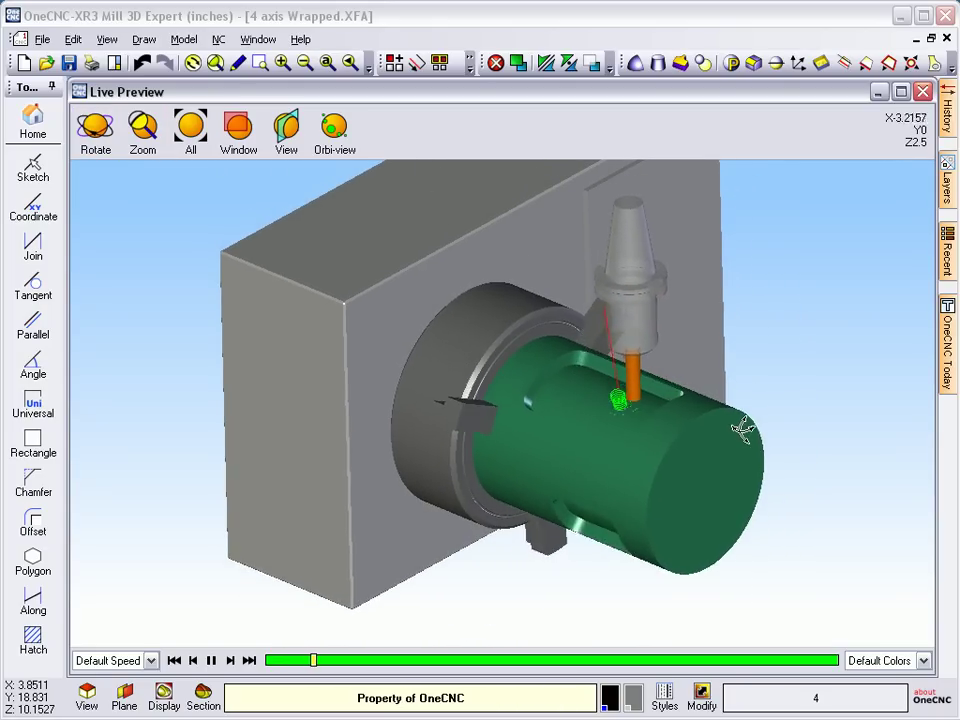